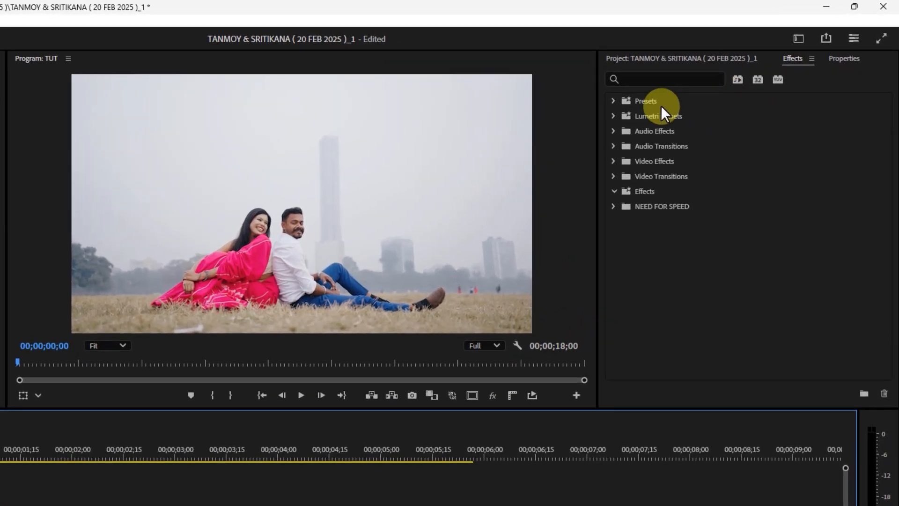
Step: Import the PG FILM EFFECT preset file from the Film Effect Tutorial folder into the custom Effects bin
left_click(715, 76)
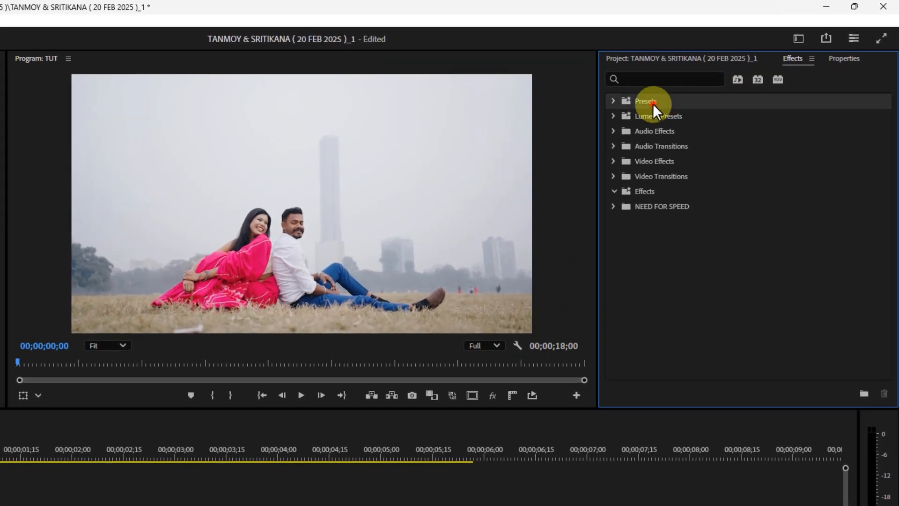
left_click(653, 189)
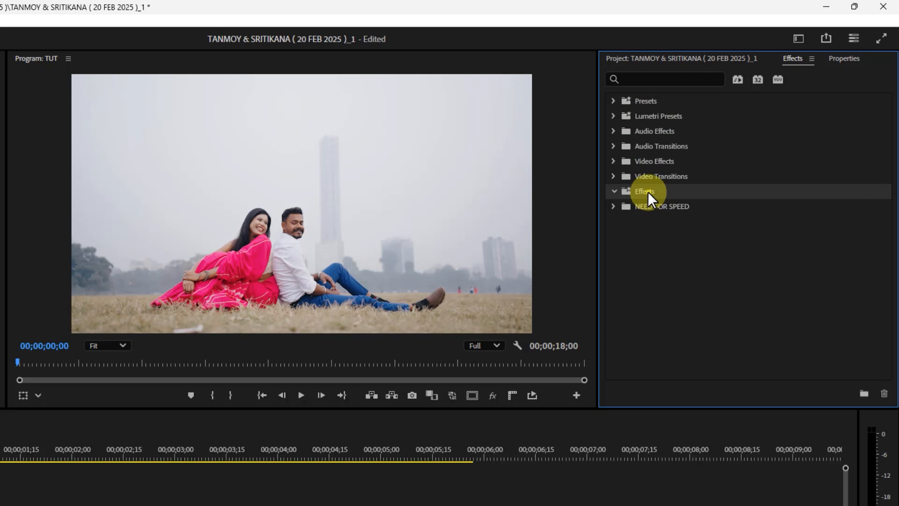
right_click(648, 192)
left_click(684, 234)
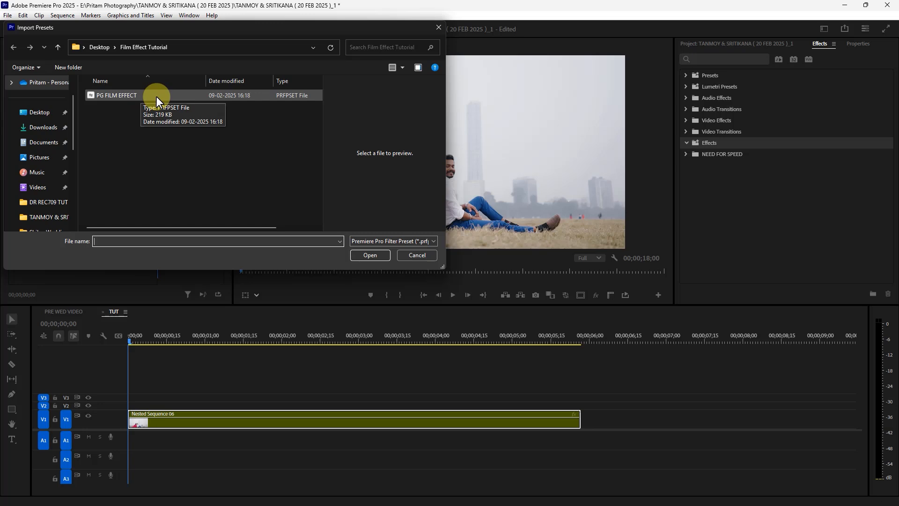
double_click(154, 97)
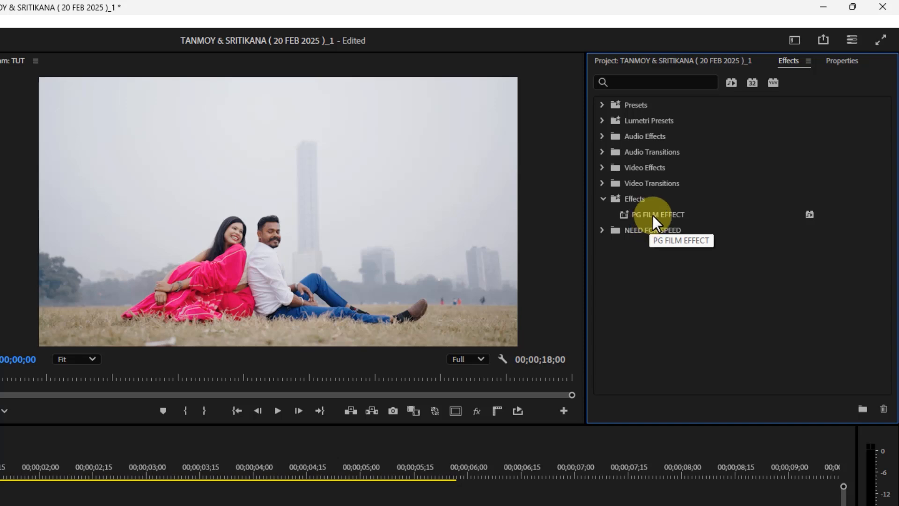
Step: Apply the PG FILM EFFECT preset to the nested sequence clip on V1 and preview the look
left_click(654, 215)
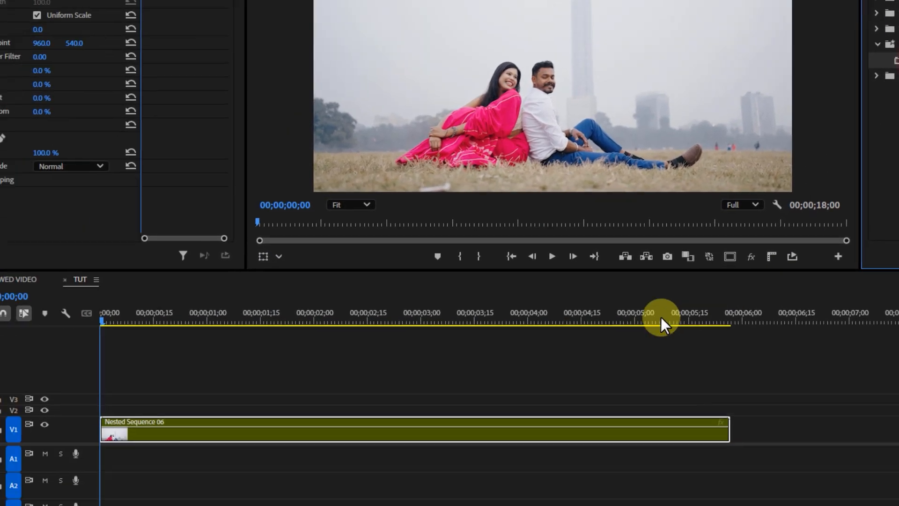
left_click_drag(665, 323, 301, 431)
left_click_drag(364, 391, 385, 386)
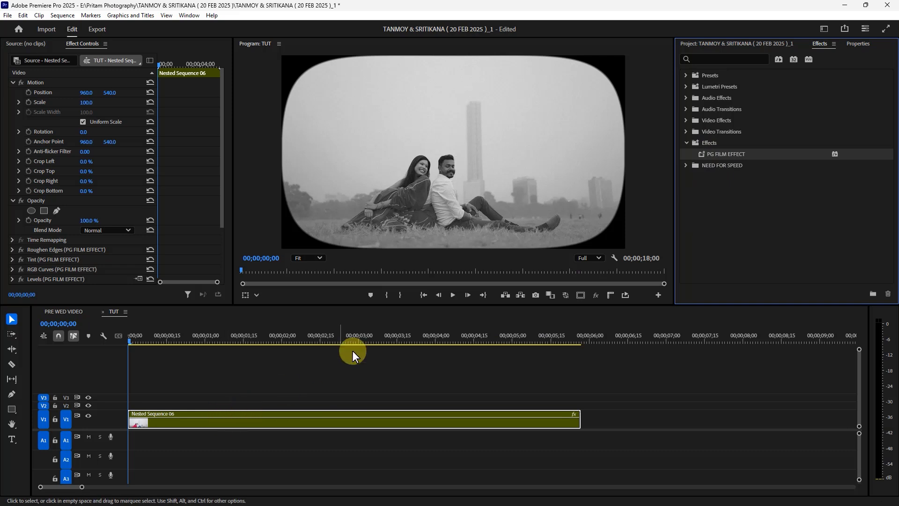
key("space")
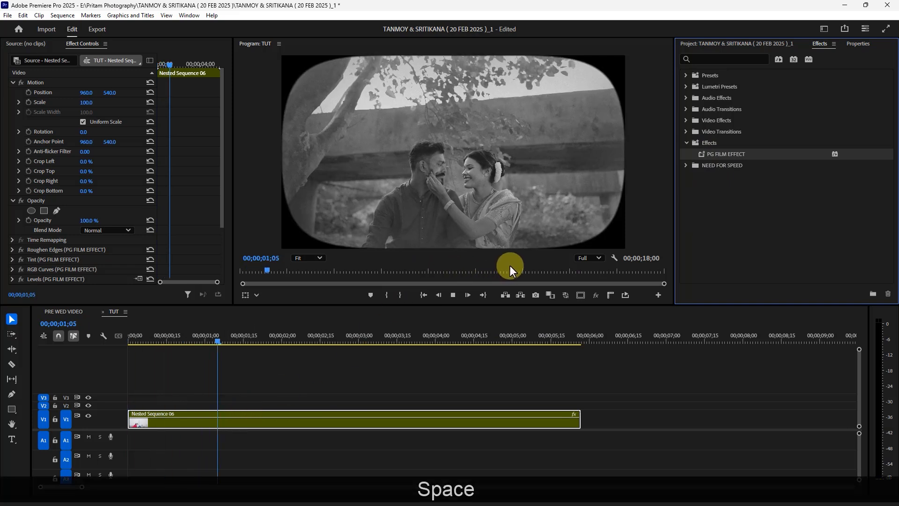
left_click(244, 338)
left_click_drag(243, 339, 136, 337)
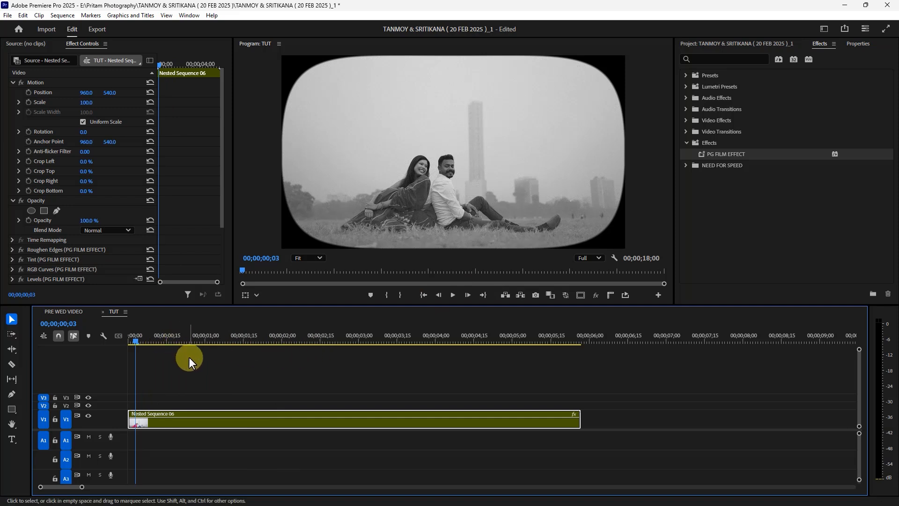
Step: Scale the nested sequence clip to 54 and raise it to a vertical position of 450
left_click(178, 413)
left_click_drag(176, 413, 139, 296)
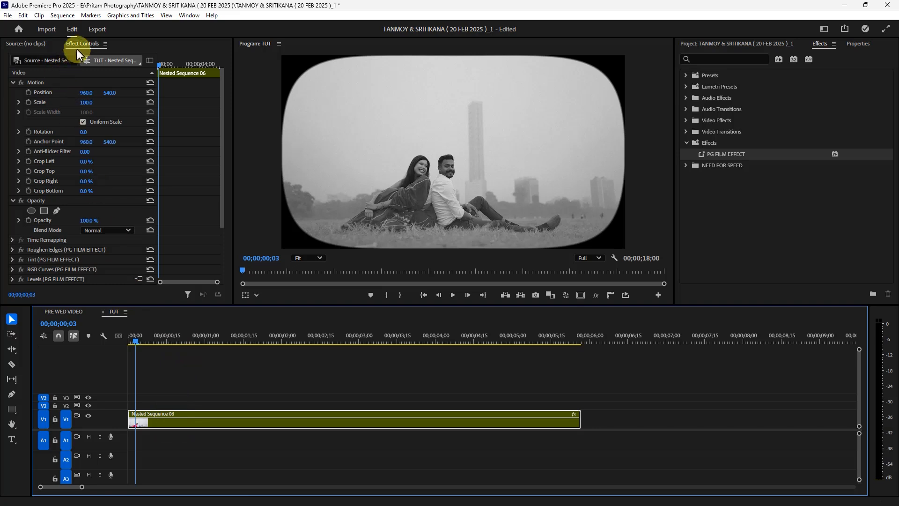
mouse_move(85, 104)
left_mouse_down()
mouse_move(65, 104)
mouse_move(94, 101)
left_mouse_up()
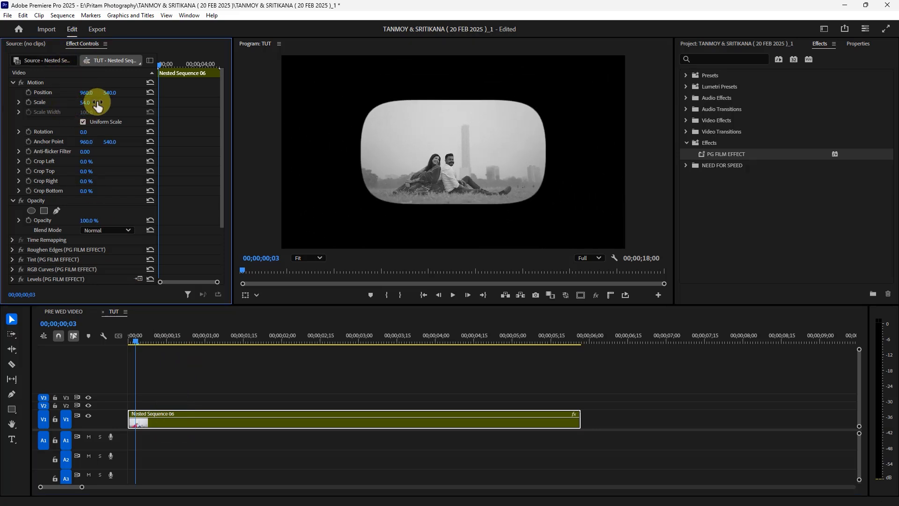
key("space")
key("space")
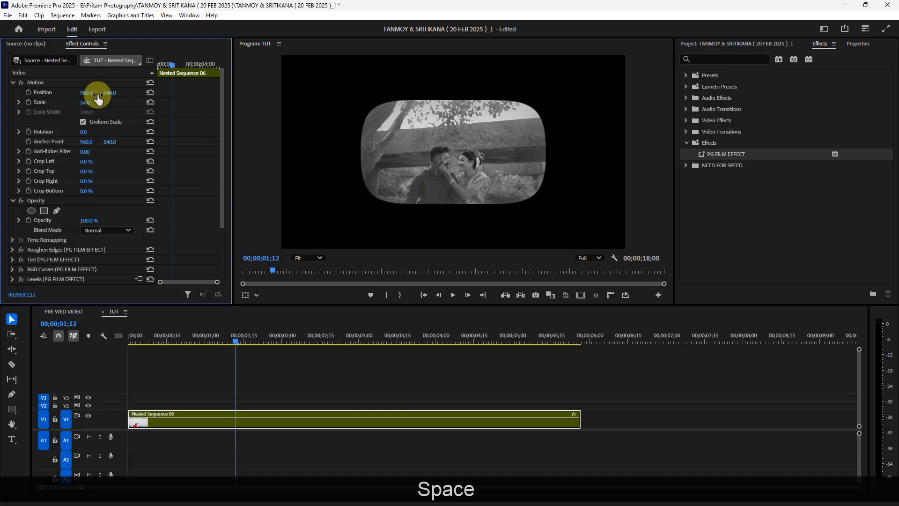
left_click_drag(110, 92, 64, 97)
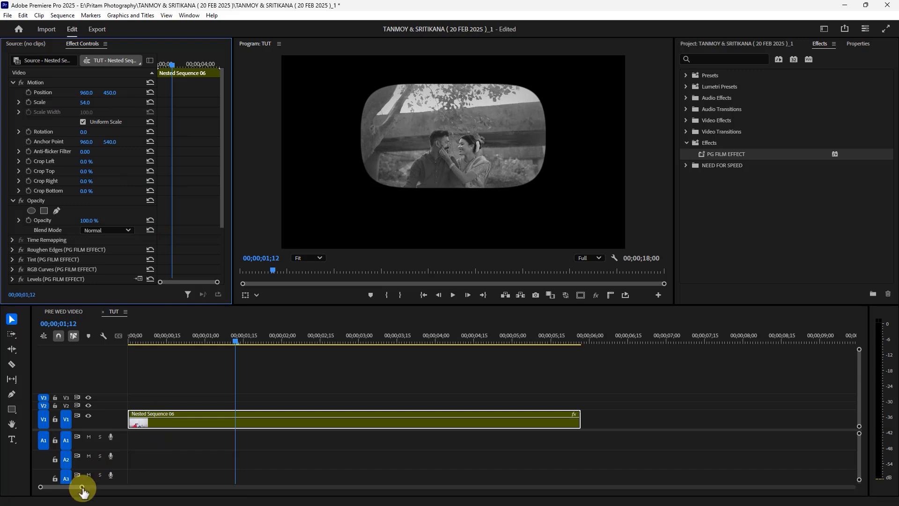
Step: Place the STORY FROM title on V2 at the sequence start and extend it to the end of the nested clip
left_click_drag(83, 490, 127, 487)
left_click_drag(496, 397, 136, 405)
left_click_drag(156, 335, 99, 340)
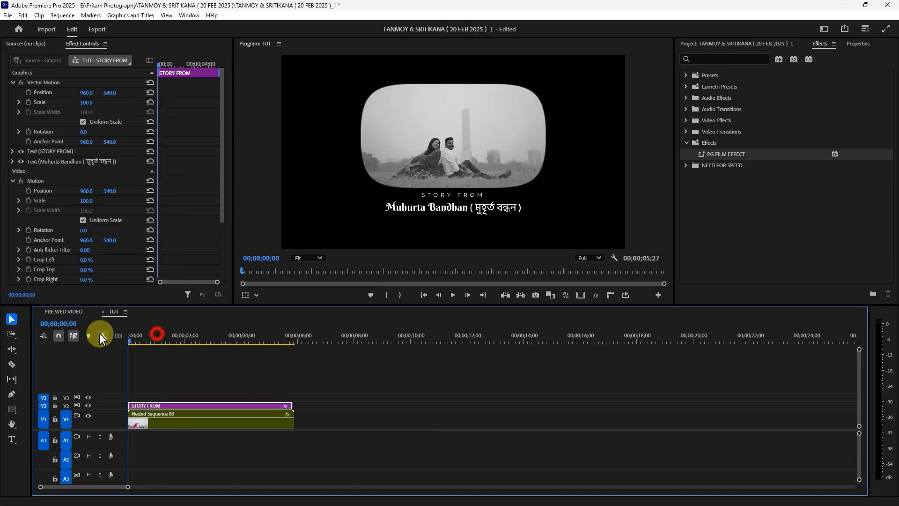
left_click_drag(292, 405, 294, 405)
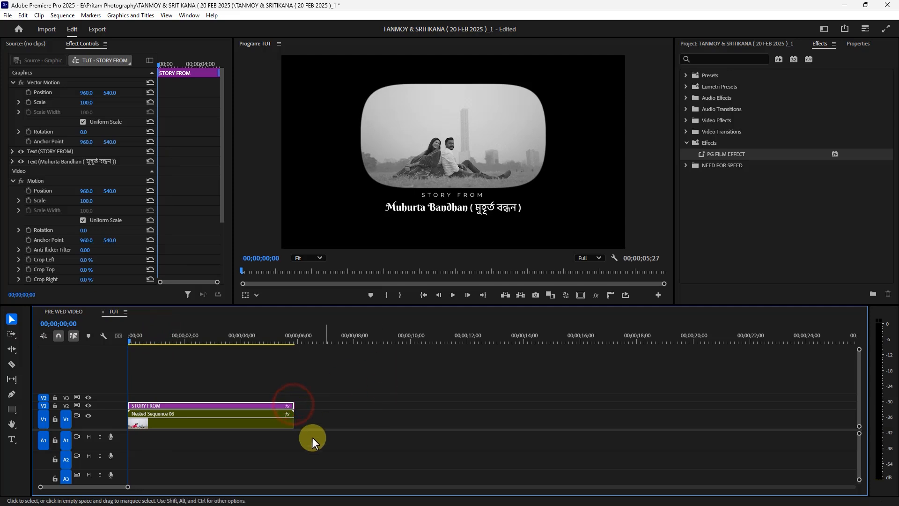
left_click_drag(129, 486, 106, 486)
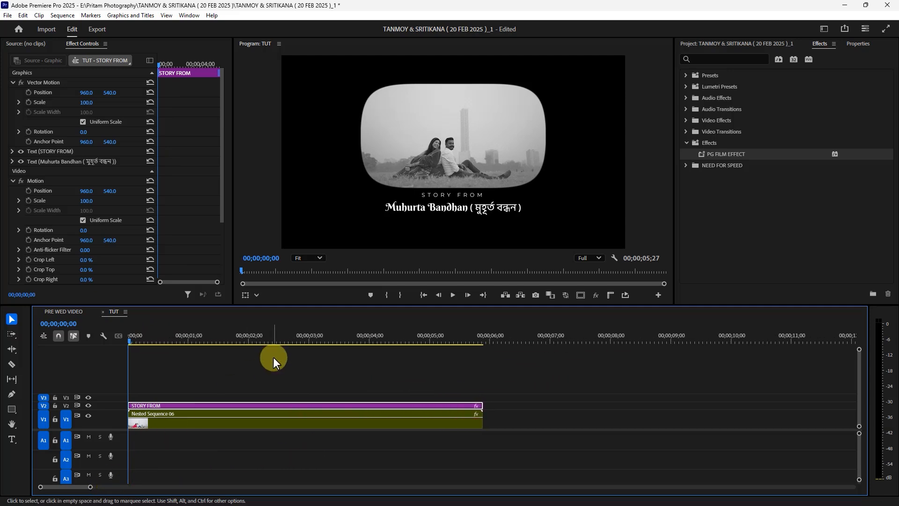
Step: Set the nested sequence clip's vertical position to 428 and play back the result
left_click(183, 416)
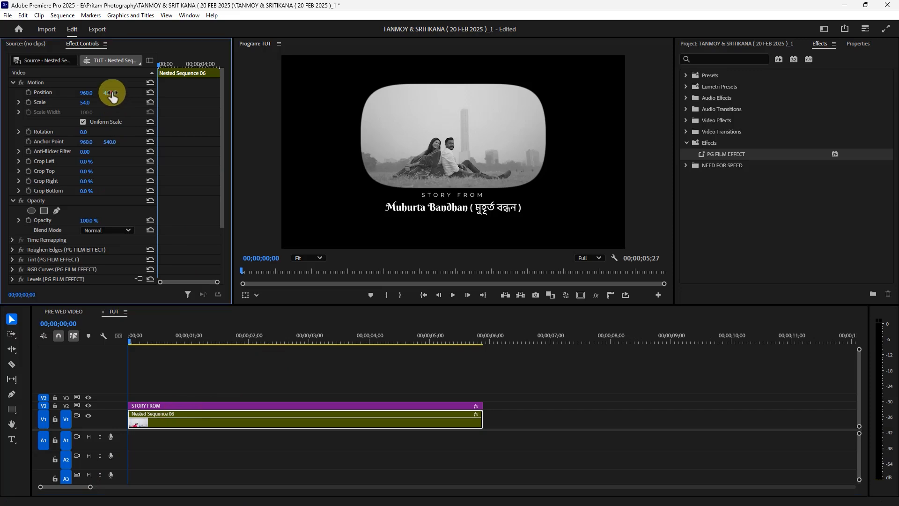
left_click_drag(112, 93, 99, 92)
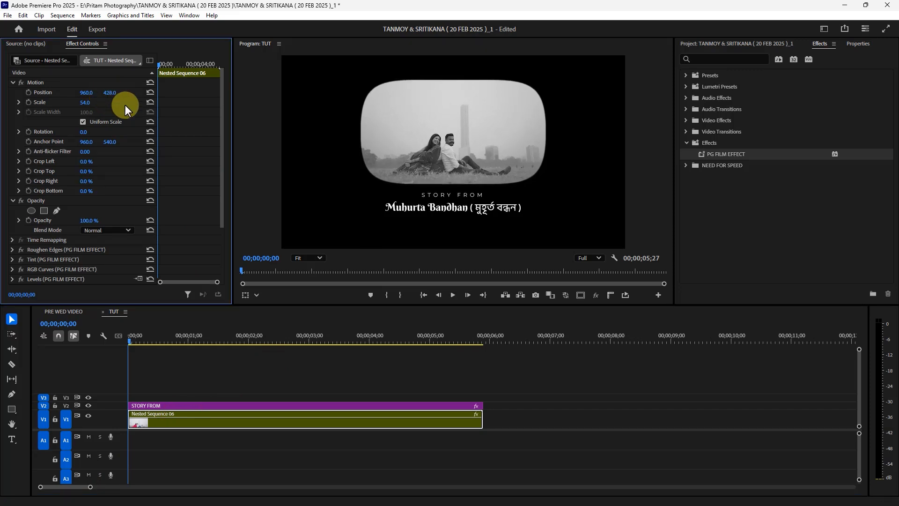
key("space")
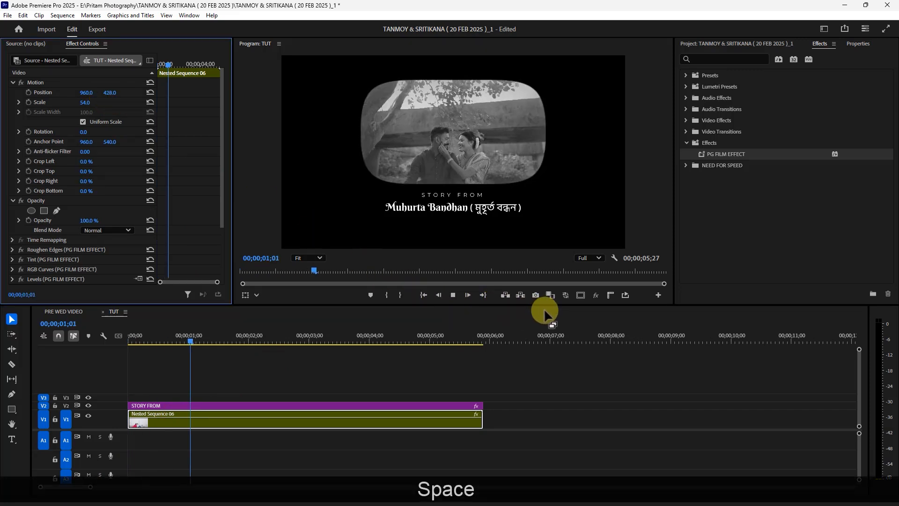
Step: Set the STORY FROM title's vertical position to 556 and play the sequence from the start
left_click(235, 405)
left_click_drag(109, 92, 114, 102)
left_click_drag(200, 332, 25, 327)
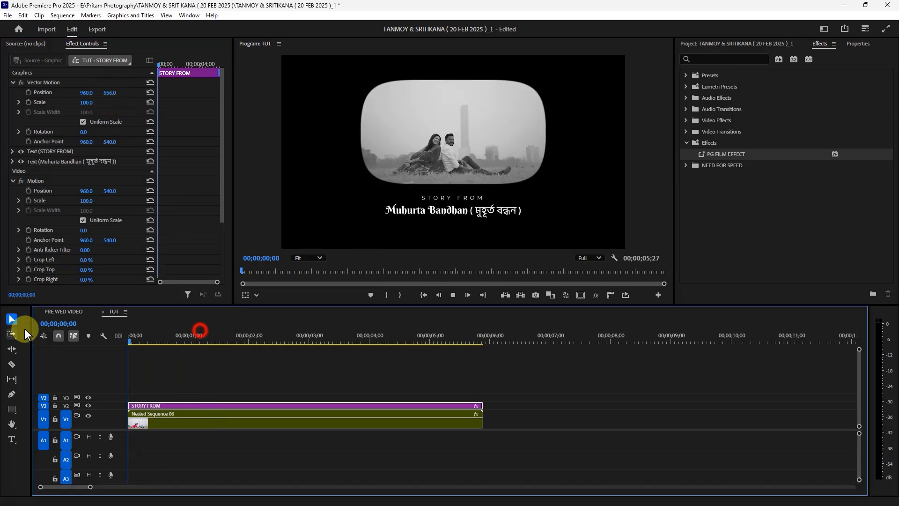
key("space")
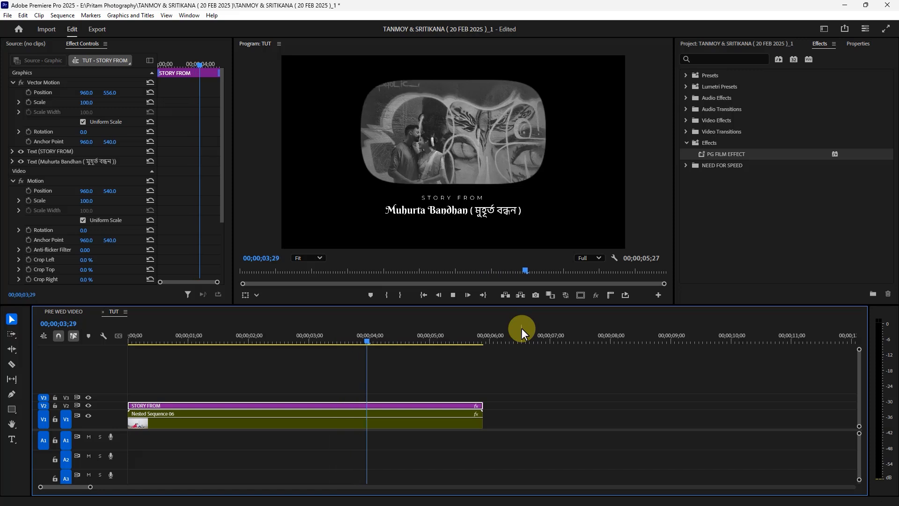
key("space")
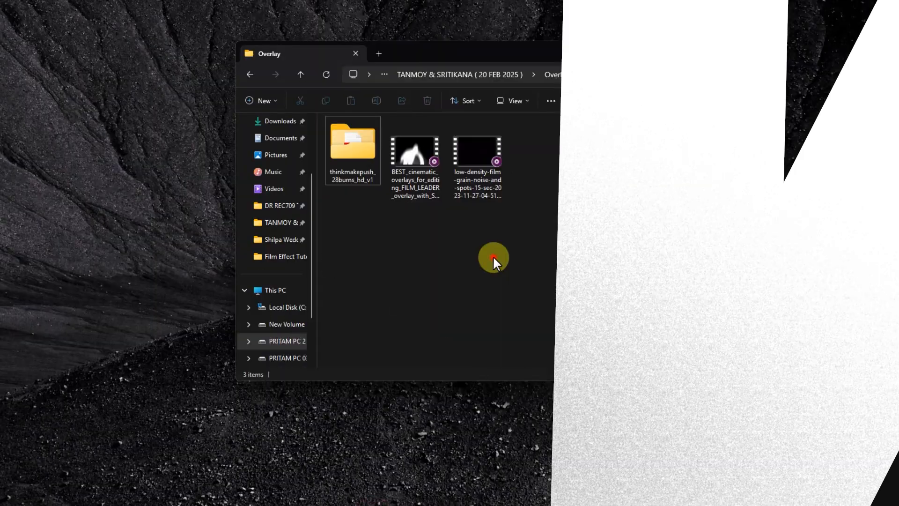
Step: Load the BEST_cinematic_overlays FILM_LEADER video from the Overlay folder into the source monitor and preview it up to 00:00:09:02
left_click(493, 257)
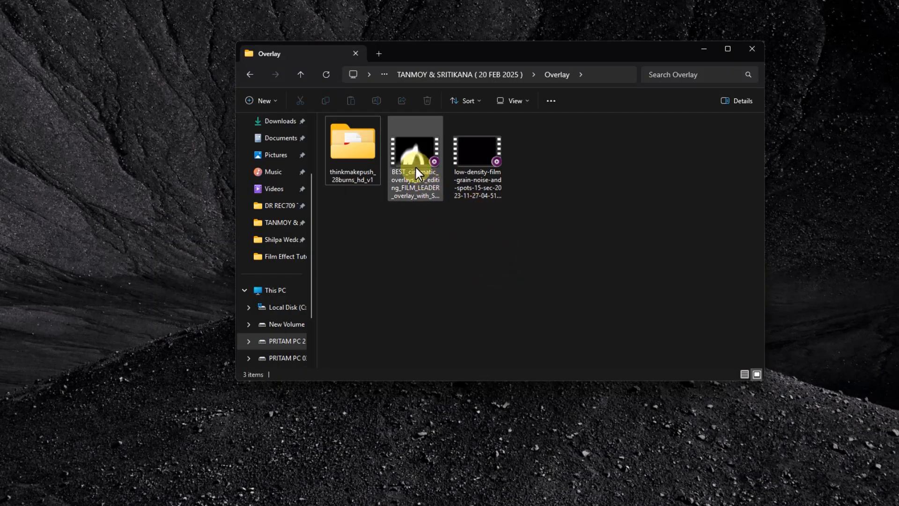
left_click_drag(408, 164, 25, 43)
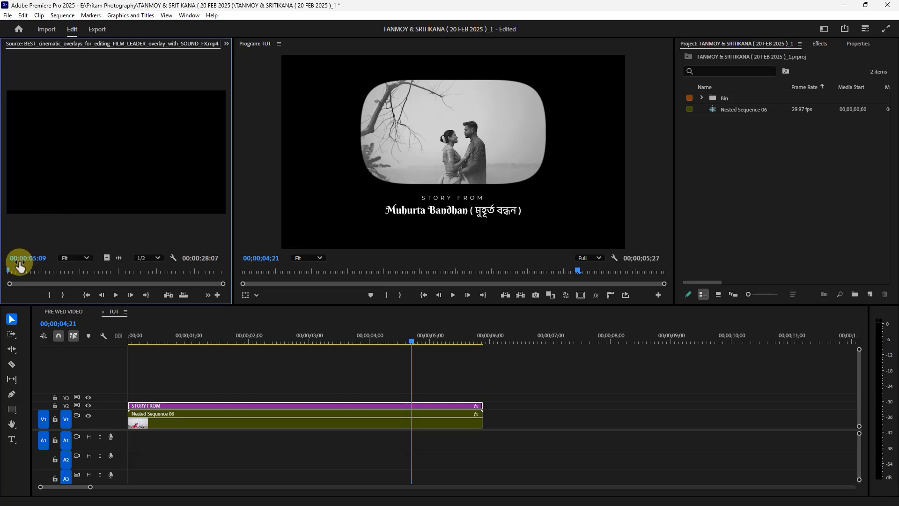
key("space")
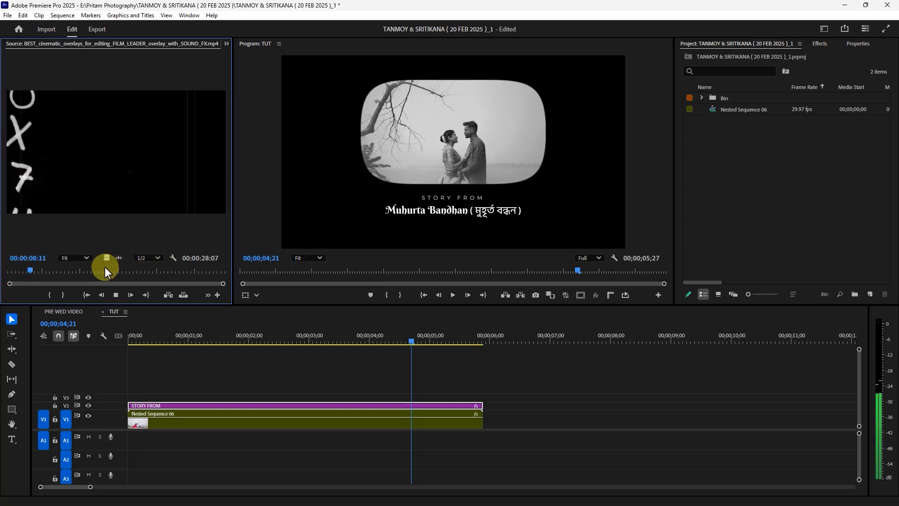
key("space")
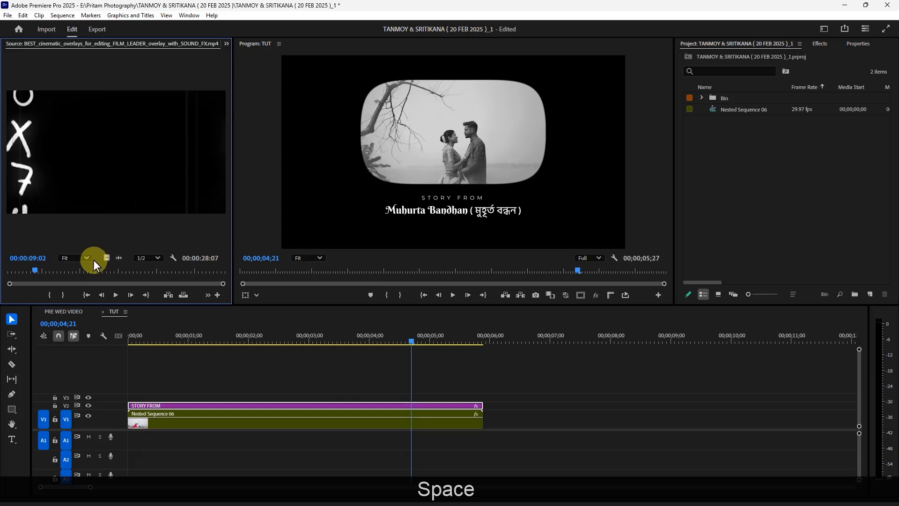
Step: Place the film leader overlay, ending at source time 00:00:09:02, at the start of V3 and extend it to the title's end
left_click_drag(57, 153, 146, 392)
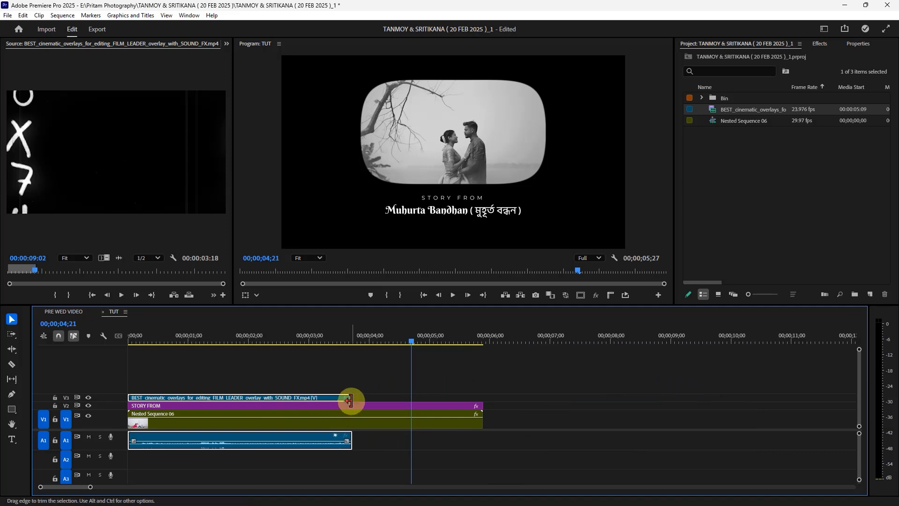
left_click_drag(351, 399, 483, 401)
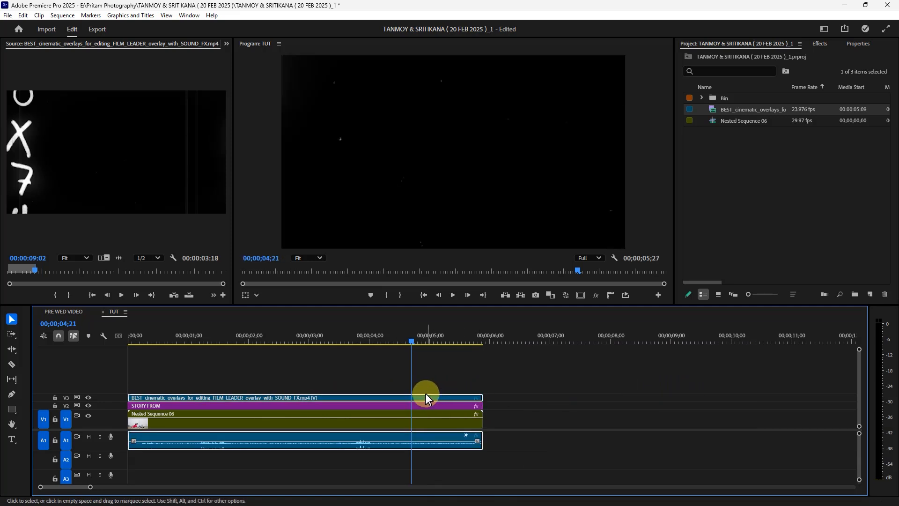
left_click_drag(337, 333, 174, 339)
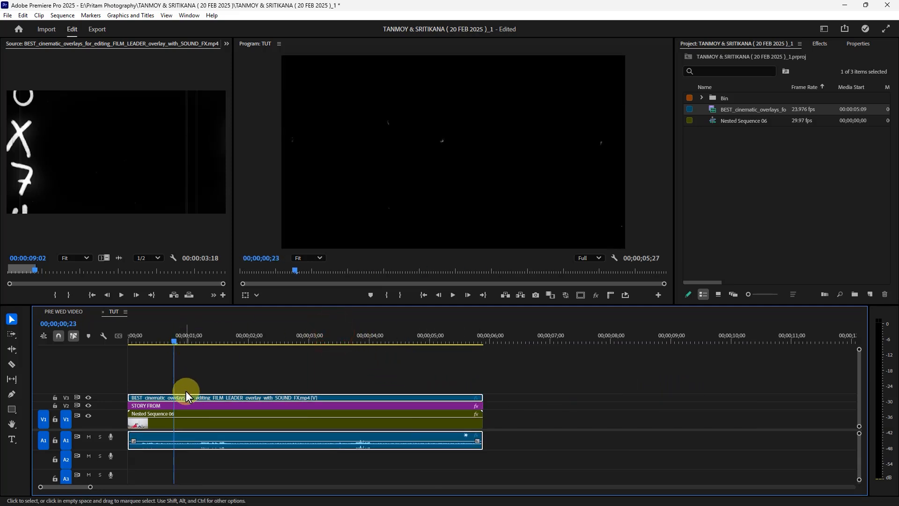
Step: Fit the film leader overlay clip to the frame and play the sequence from the start
right_click(267, 398)
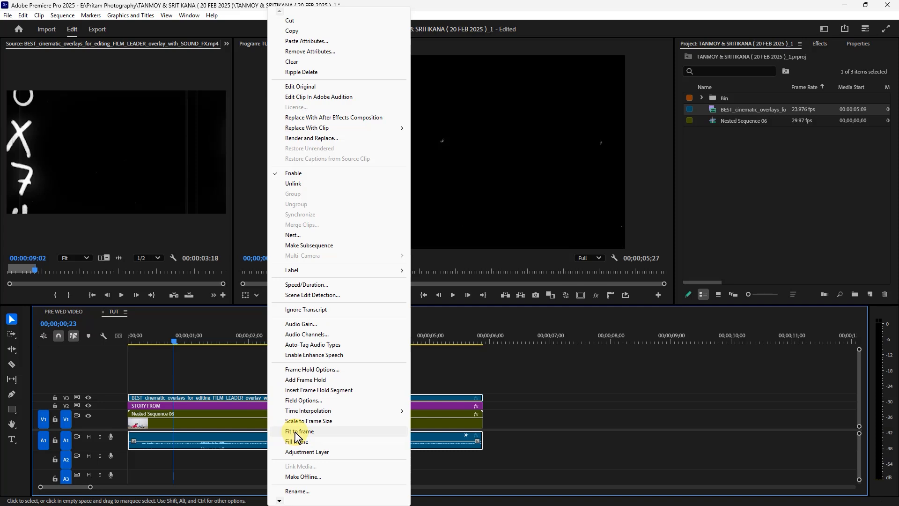
left_click(296, 431)
left_click(175, 338)
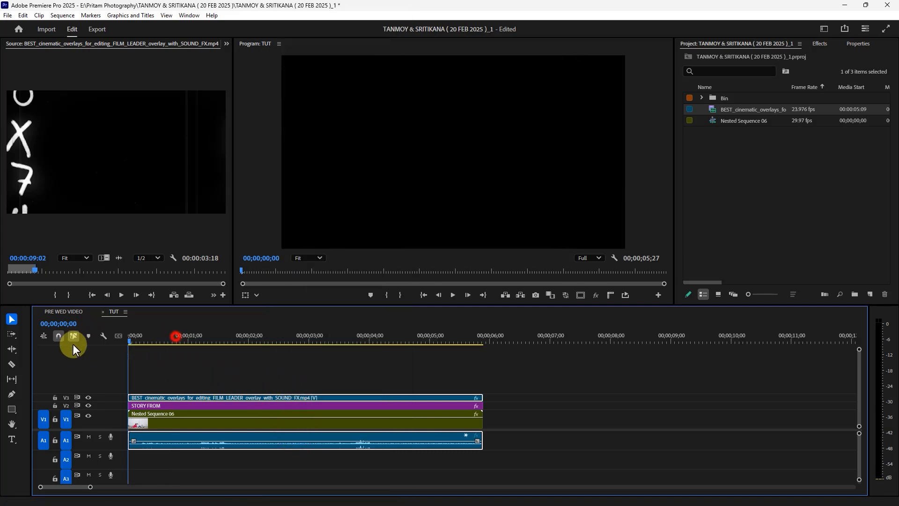
key("space")
key("space")
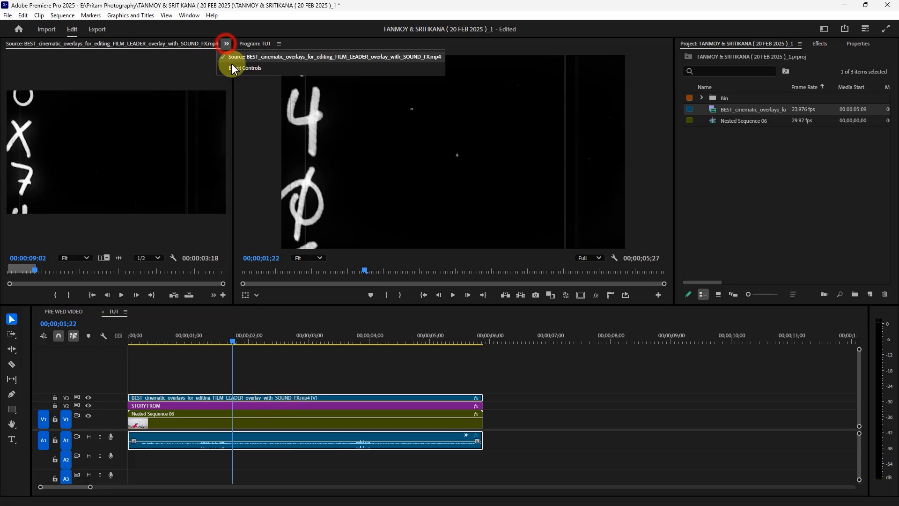
Step: Set the film leader overlay's blend mode to Screen and play back the composite
left_click(227, 43)
left_click(259, 386)
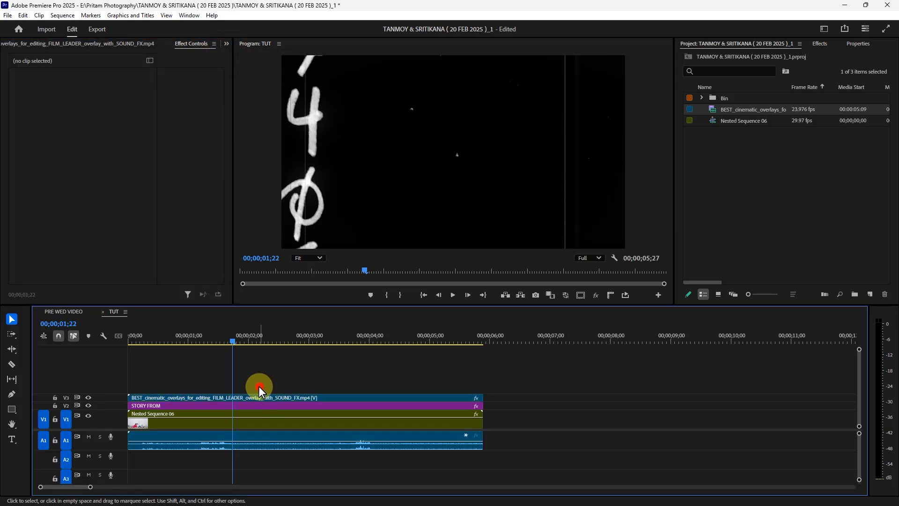
left_click(251, 397)
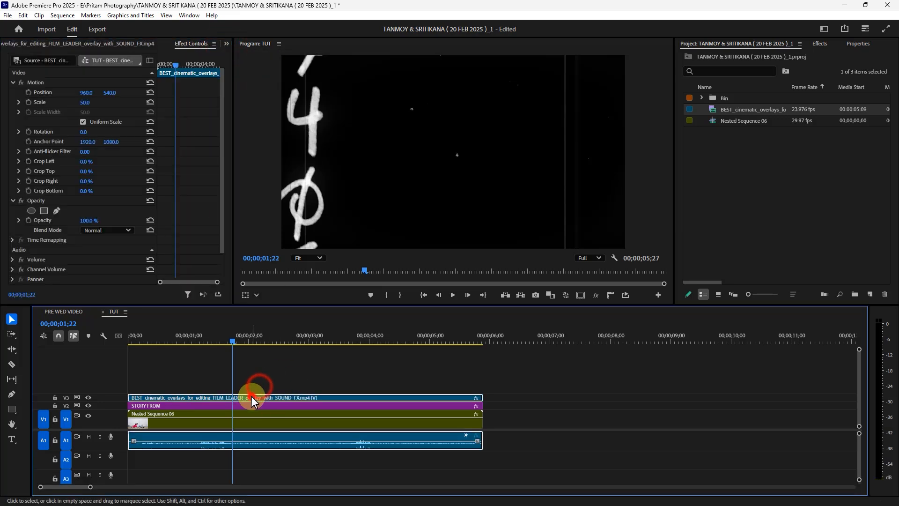
left_click(96, 230)
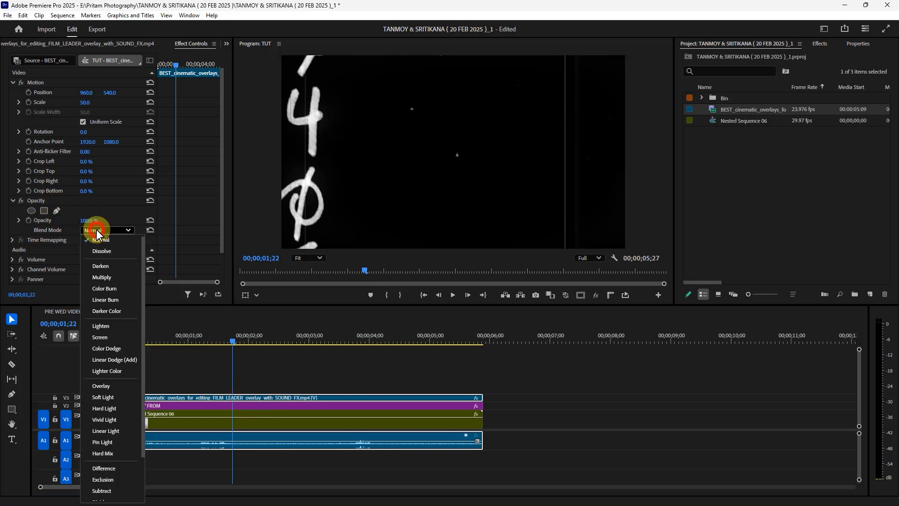
left_click(103, 332)
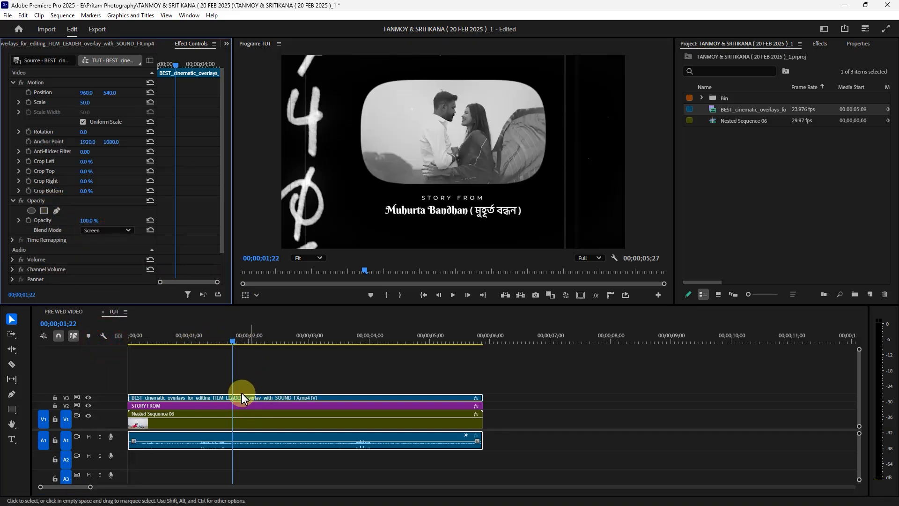
left_click(170, 338)
key("space")
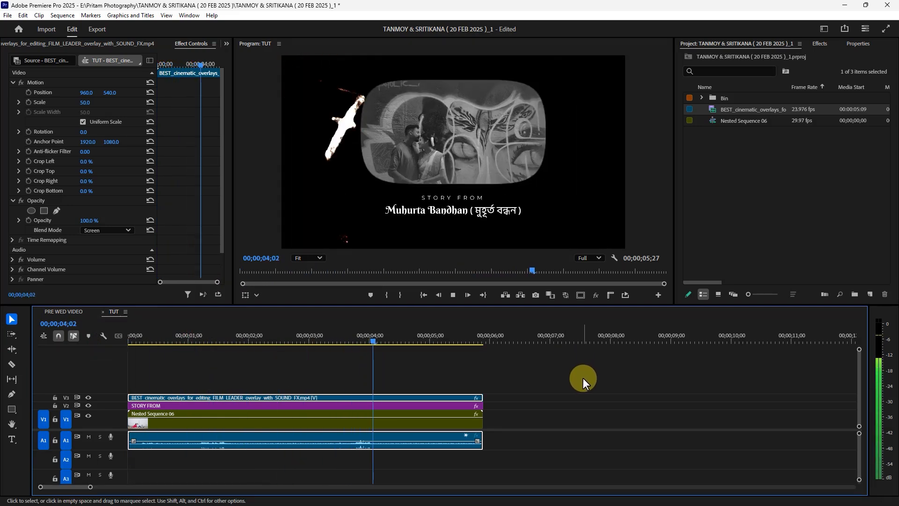
Step: Play back the film leader composite and return the playhead to the start of the sequence
key("space")
key("space")
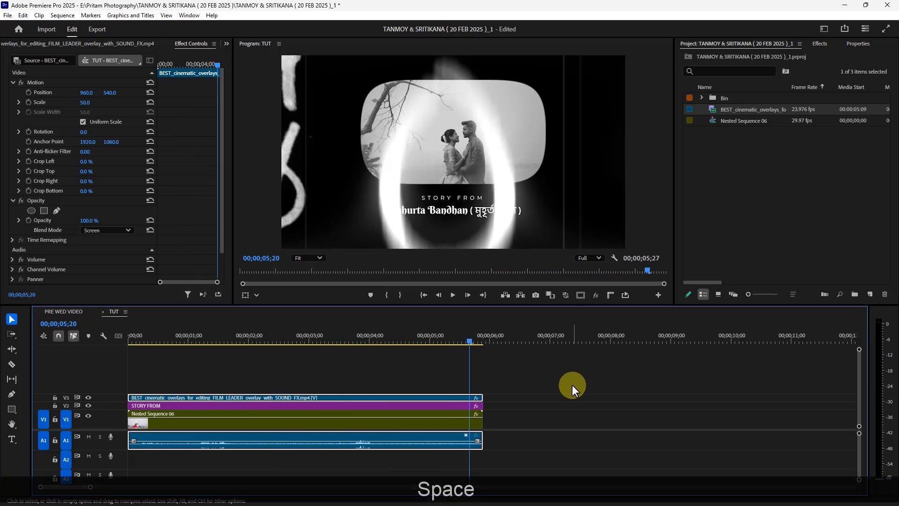
left_click_drag(419, 338, 66, 332)
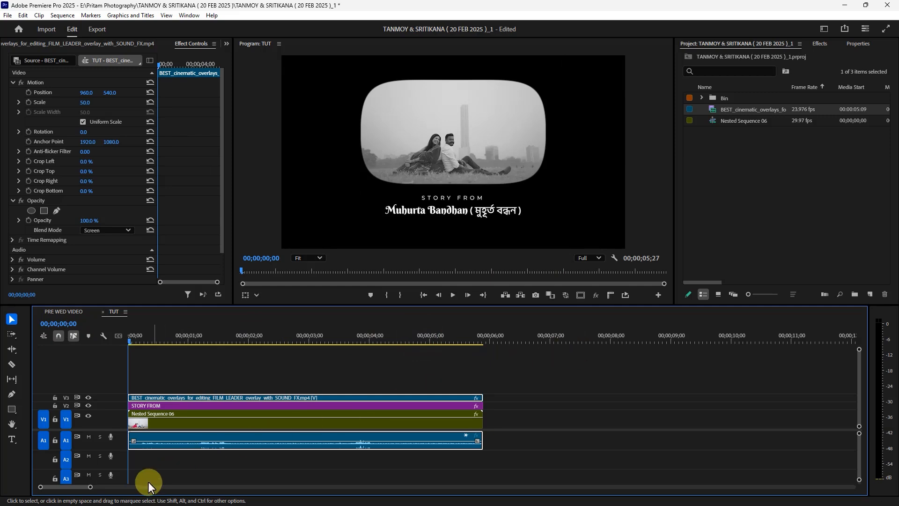
Step: Switch to the Overlay folder in File Explorer and open thinkmakepush_28burns_hd_v1, then its 28FREE_BURNS subfolder
left_click_drag(88, 486, 89, 487)
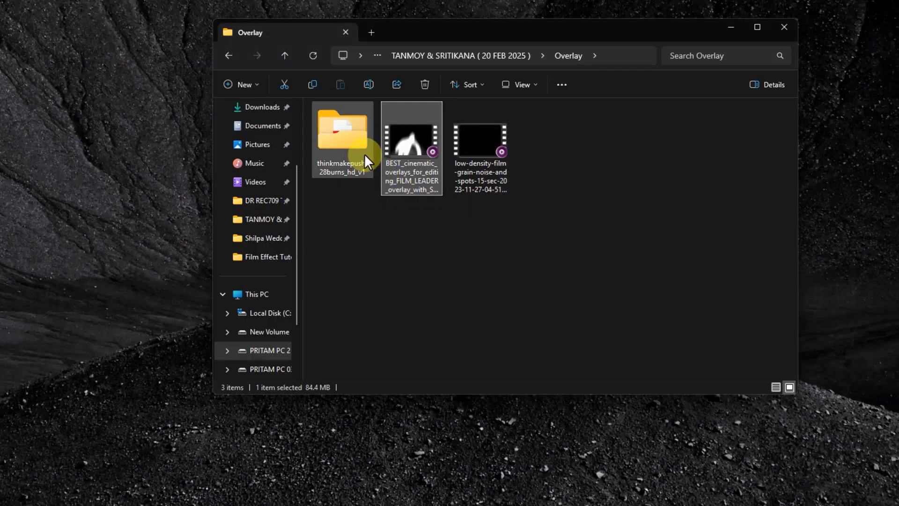
double_click(360, 151)
double_click(357, 123)
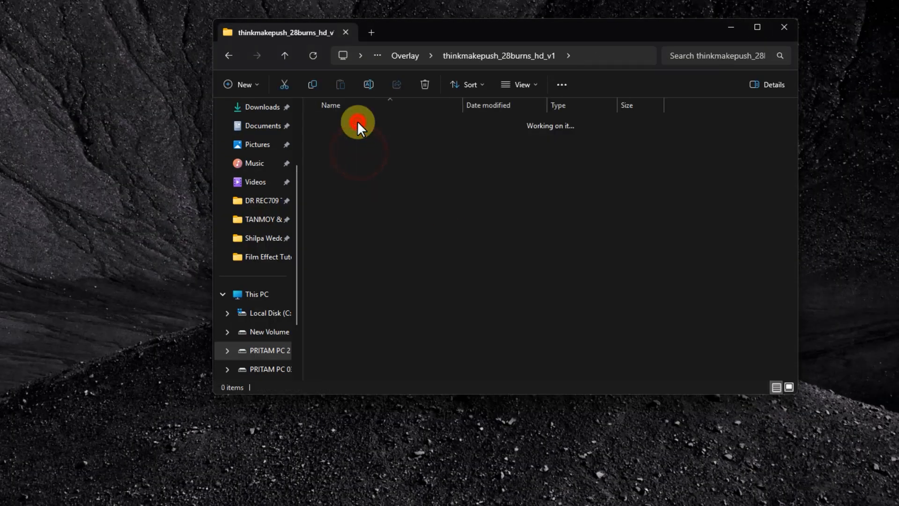
scroll(515, 219, "down", 2)
scroll(503, 211, "up", 2)
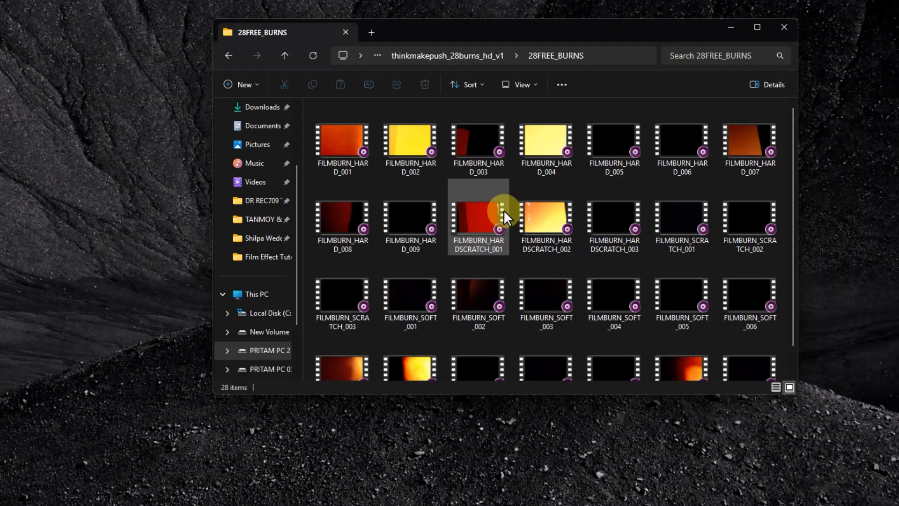
Step: Place the FILMBURN_HARD_003 video on a new track V4 at the start of the TUT sequence
left_click(472, 151)
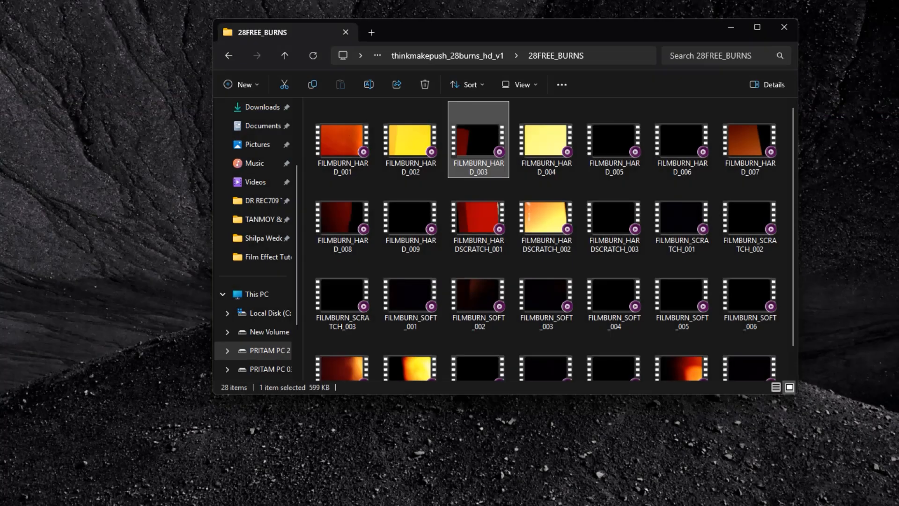
scroll(471, 144, "down", 1)
double_click(471, 148)
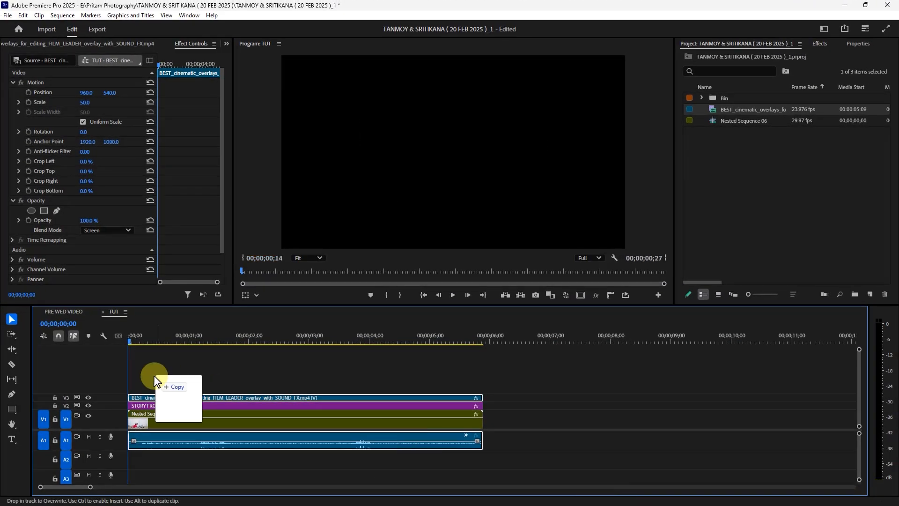
mouse_move(154, 374)
left_mouse_down()
mouse_move(120, 377)
mouse_move(141, 384)
left_mouse_up()
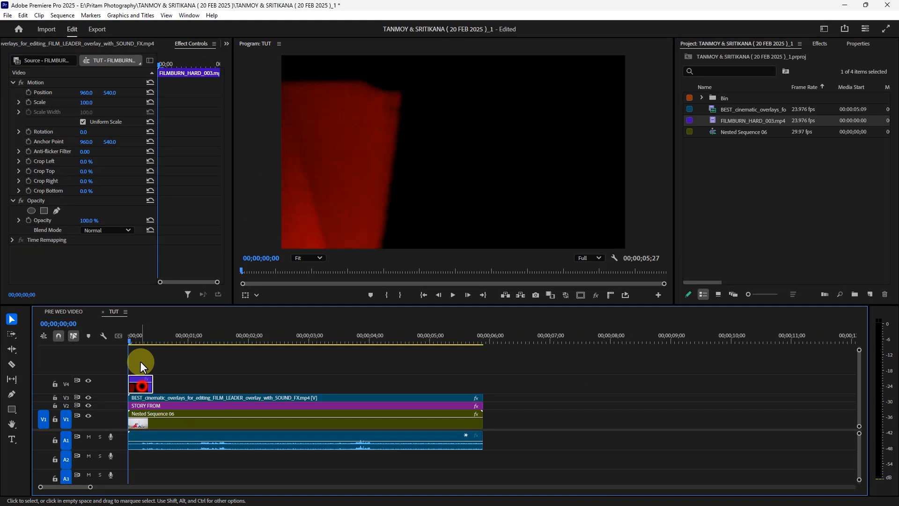
Step: Set the film burn clip's blend mode to Screen and play the sequence
left_click(113, 230)
left_click(107, 333)
key("space")
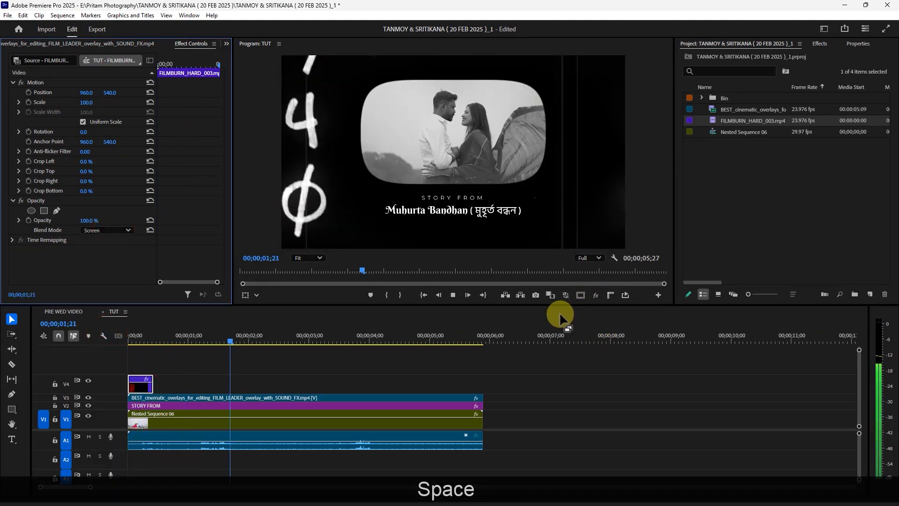
Step: Try the film burn clip on V4 at about 00;00;01;06 and preview that section
left_click(146, 388)
left_click_drag(145, 389, 216, 394)
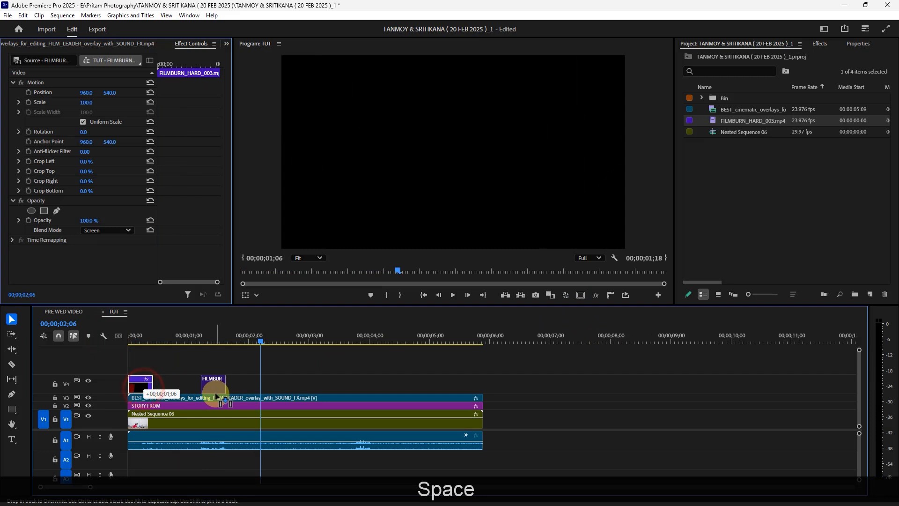
left_click(182, 333)
key("space")
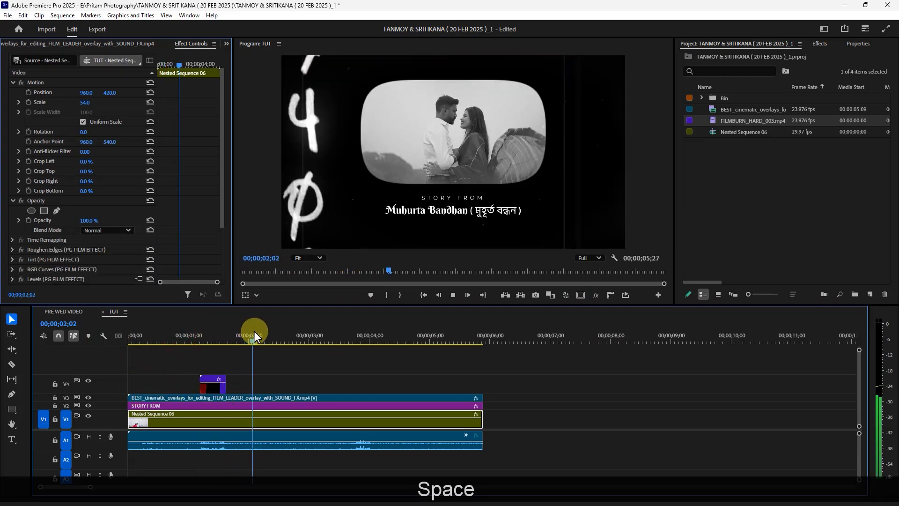
key("space")
Step: Move the film burn clip on V4 to just before the 00;00;04;00 mark and play the sequence from the start
left_click_drag(212, 385, 369, 389)
key("space")
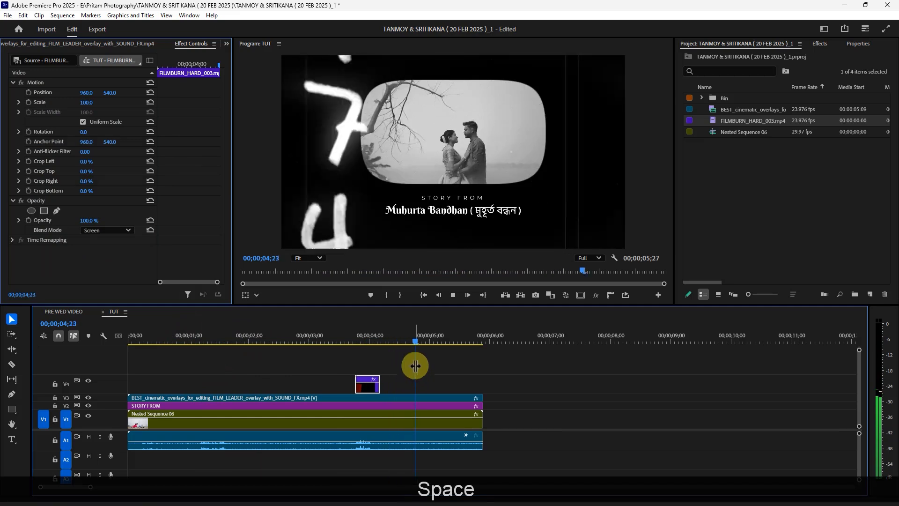
left_click_drag(351, 329, 129, 330)
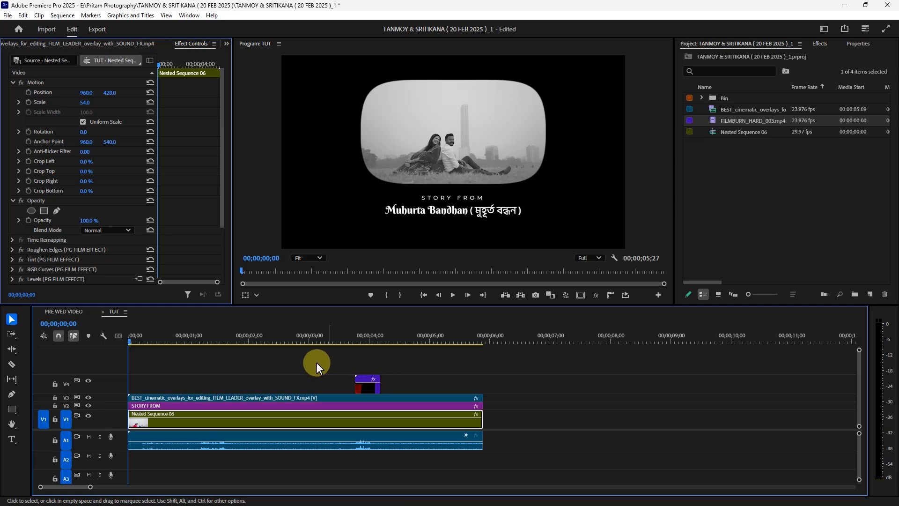
key("space")
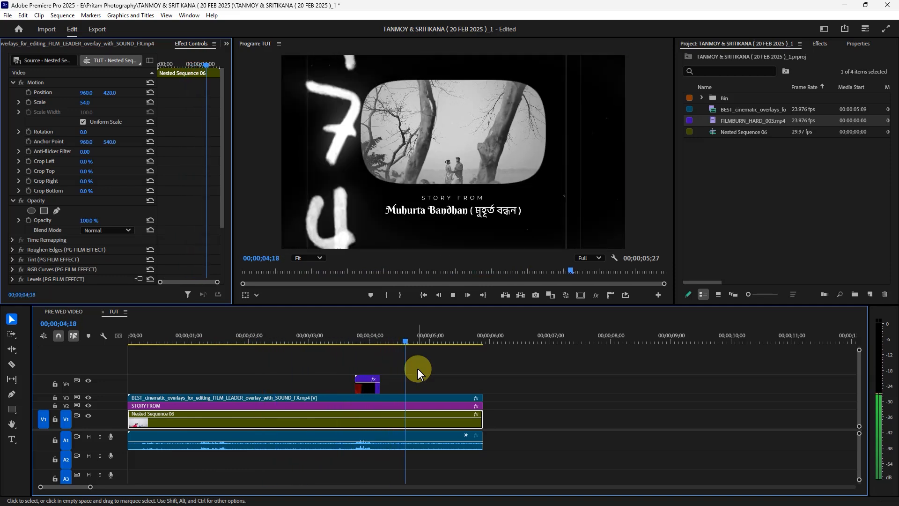
key("space")
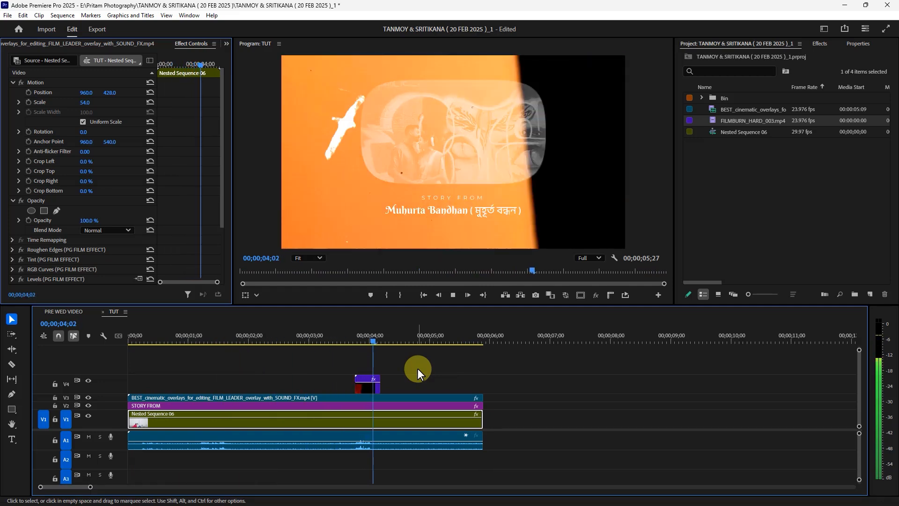
key("space")
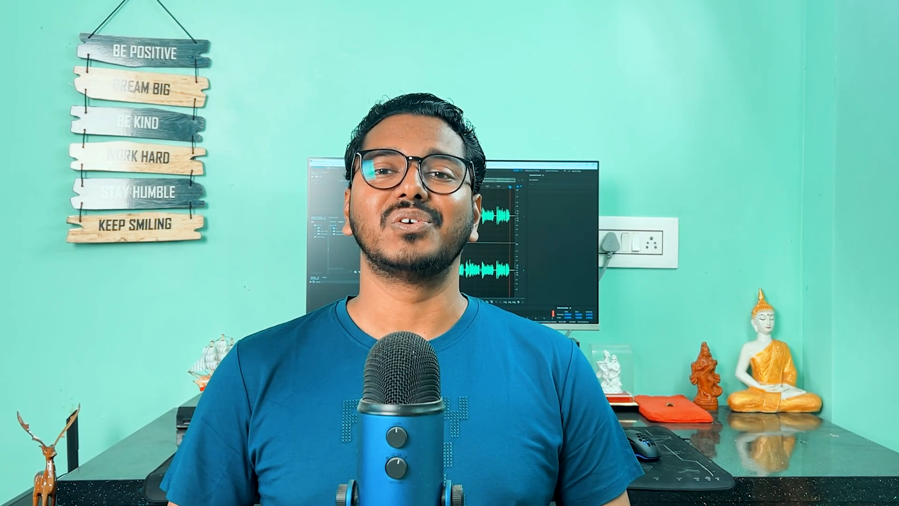